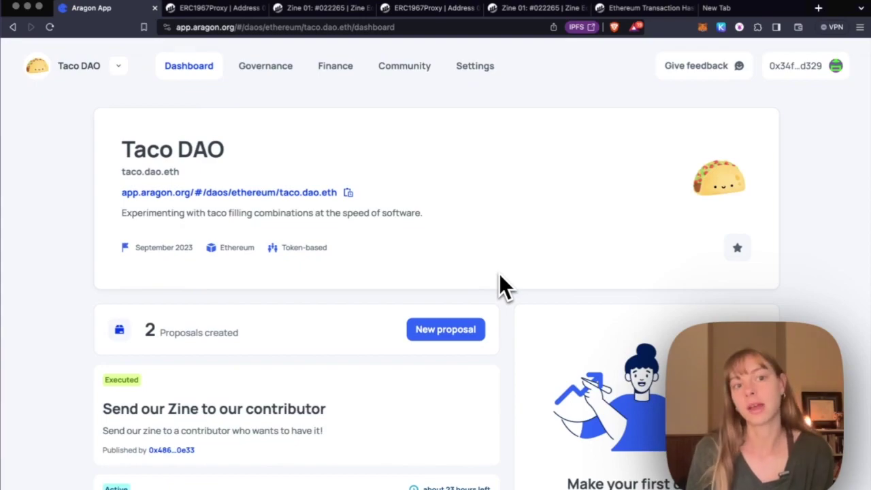
# - Bring up the Taco DAO deposit panel on Ethereum, showing the taco.dao.eth treasury address
pyautogui.scroll(-3, 499, 283)
pyautogui.scroll(-2, 499, 283)
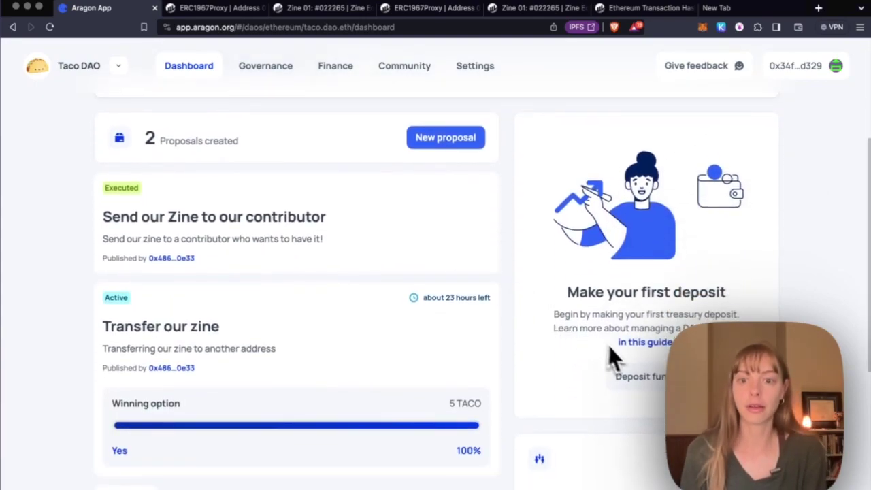
pyautogui.click(642, 379)
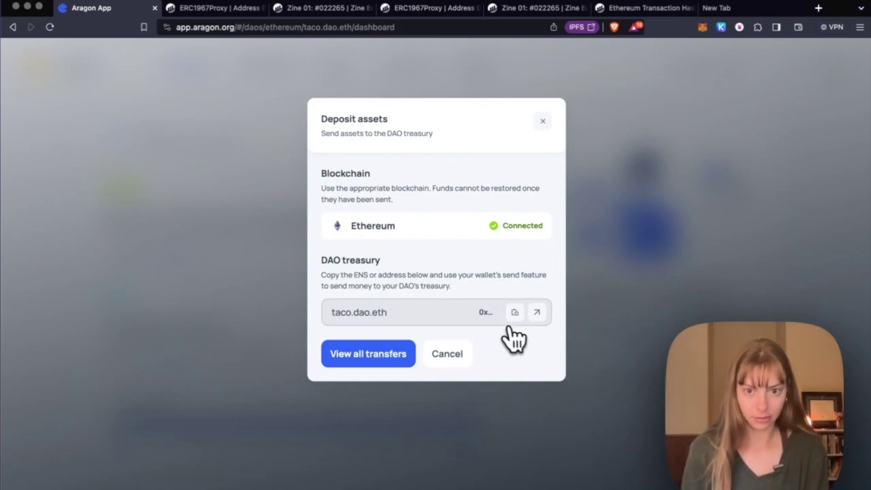
pyautogui.click(486, 313)
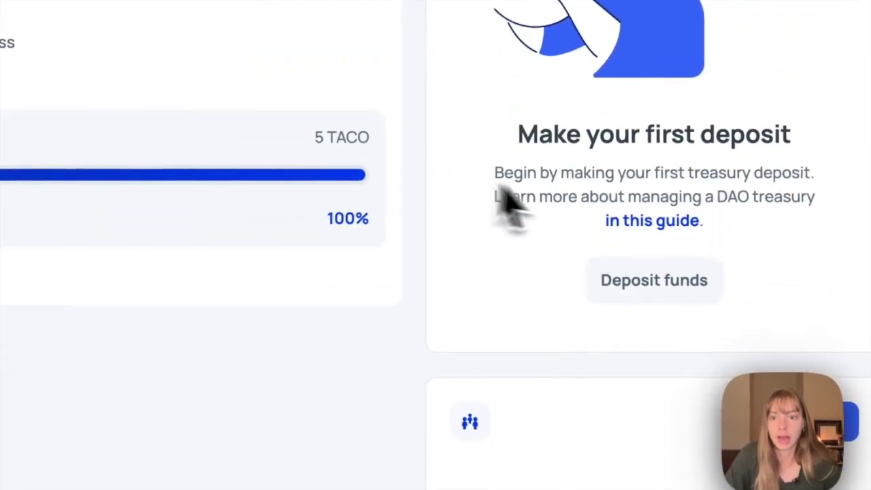
pyautogui.click(621, 280)
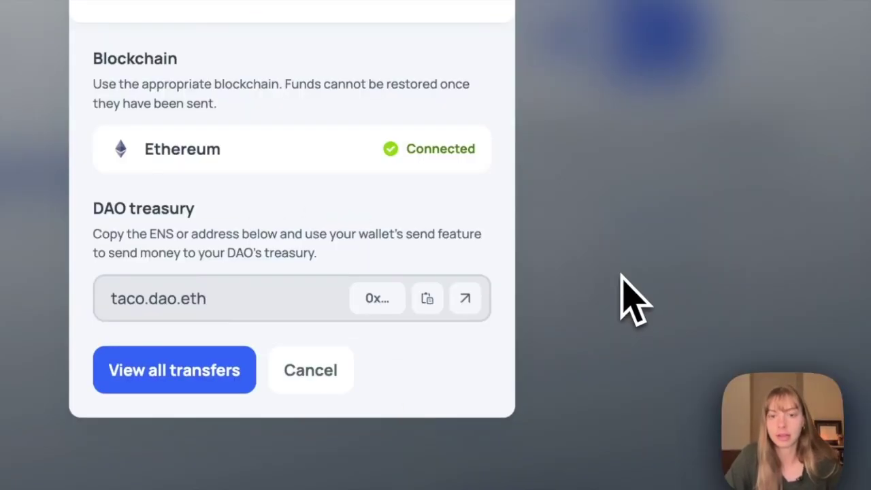
# - Check the treasury on Etherscan and confirm the incoming Zine Edition 01 #22265 NFT transfer
pyautogui.click(468, 299)
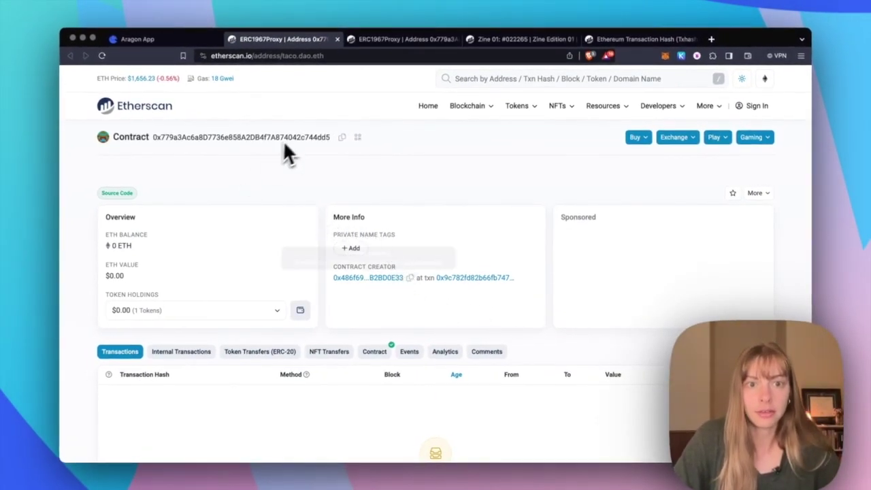
pyautogui.scroll(-1, 385, 232)
pyautogui.scroll(-2, 401, 265)
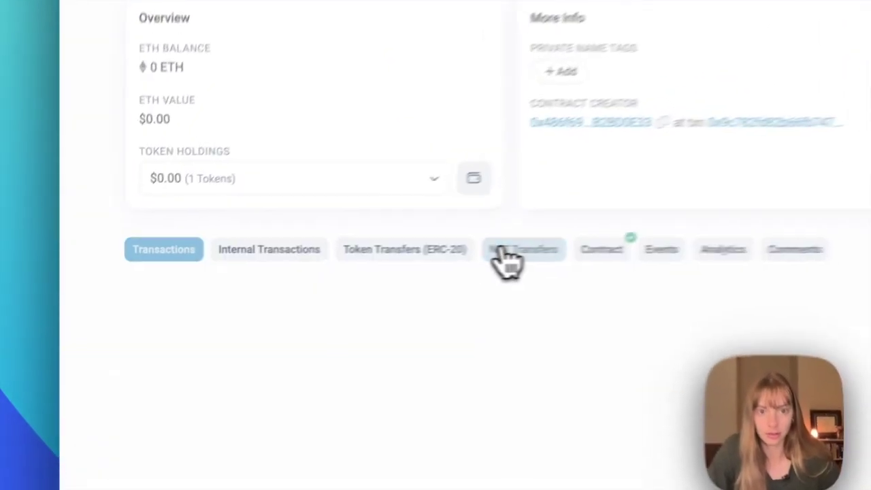
pyautogui.click(502, 254)
pyautogui.scroll(-3, 578, 259)
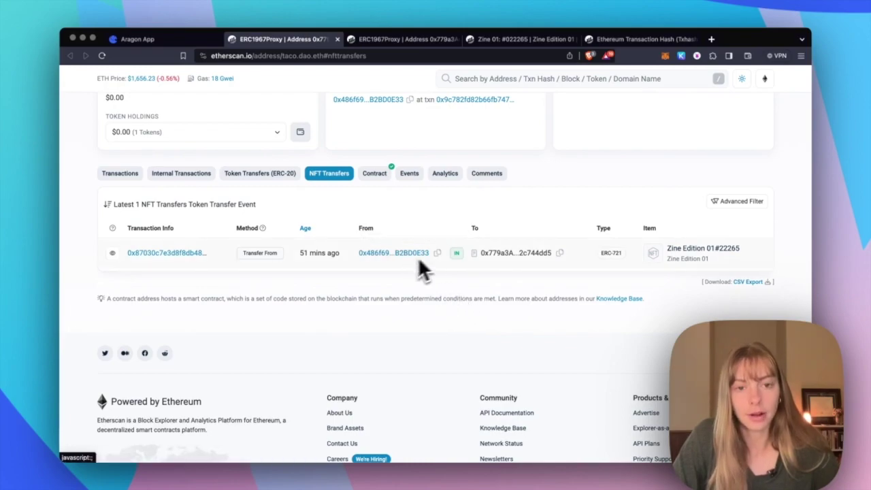
pyautogui.scroll(2, 452, 262)
pyautogui.scroll(1, 453, 262)
pyautogui.scroll(2, 453, 262)
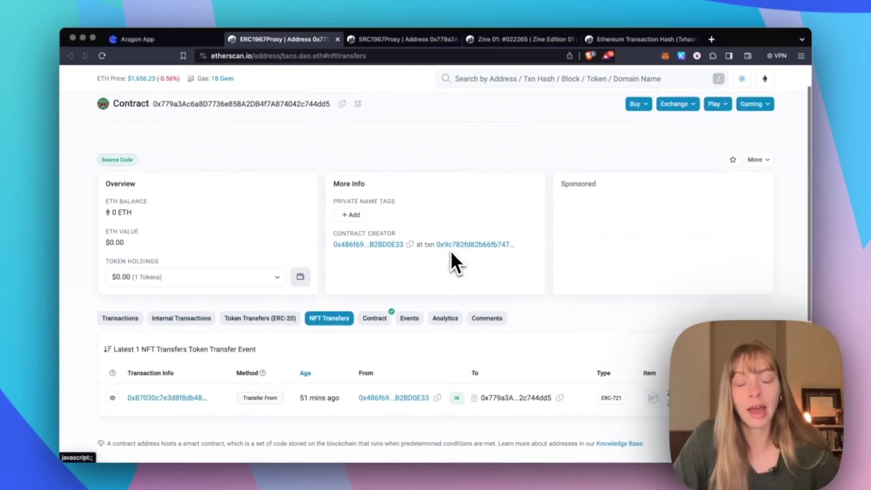
pyautogui.scroll(-3, 453, 262)
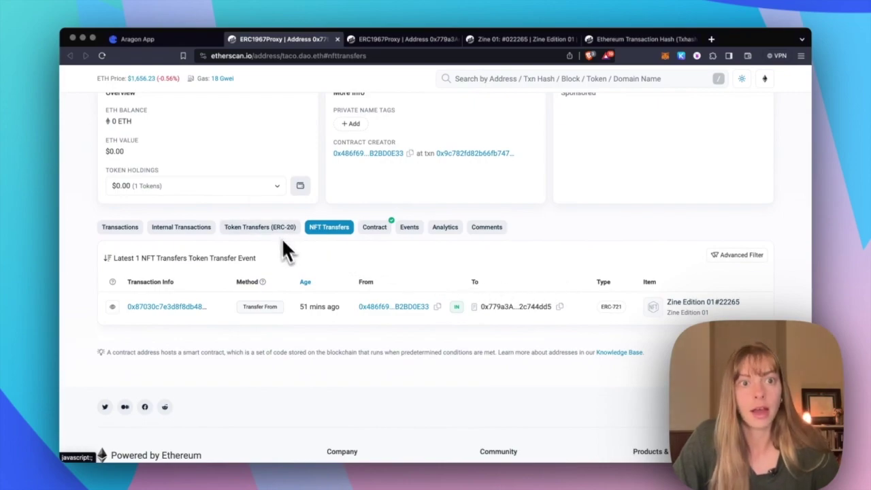
pyautogui.click(154, 41)
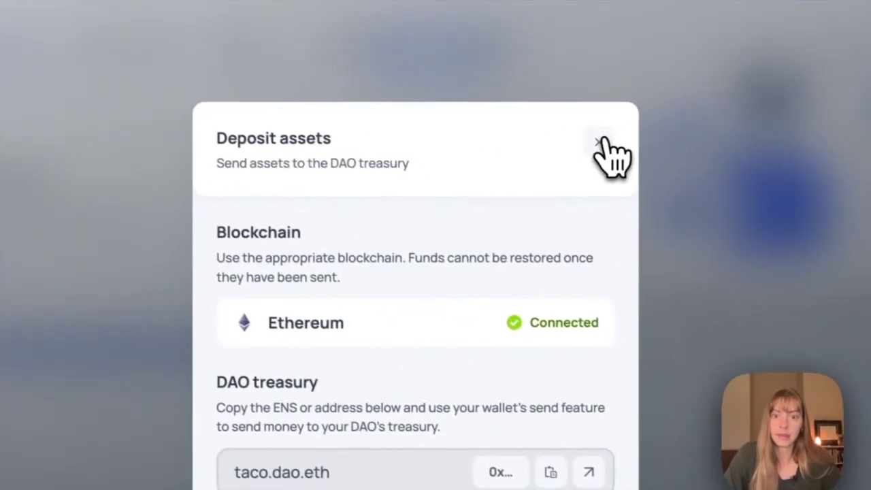
# - Draft a new proposal with a title and a summary about sending the zine to a contributor
pyautogui.click(675, 158)
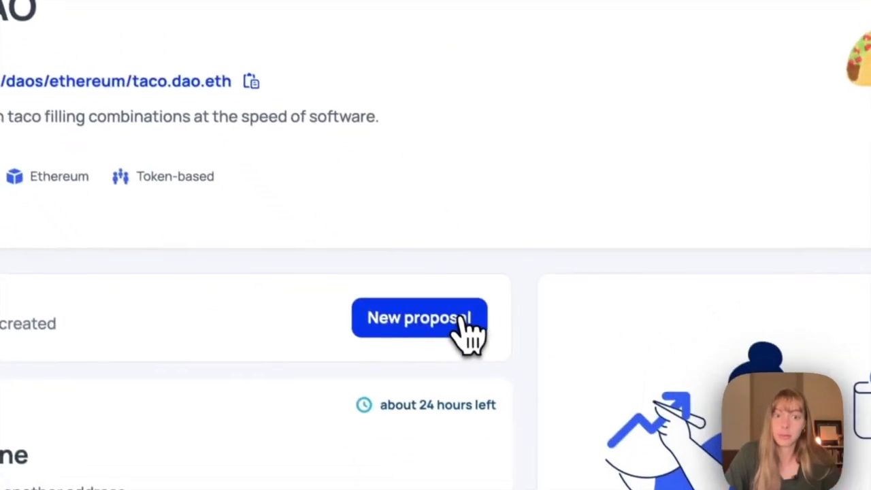
pyautogui.click(520, 398)
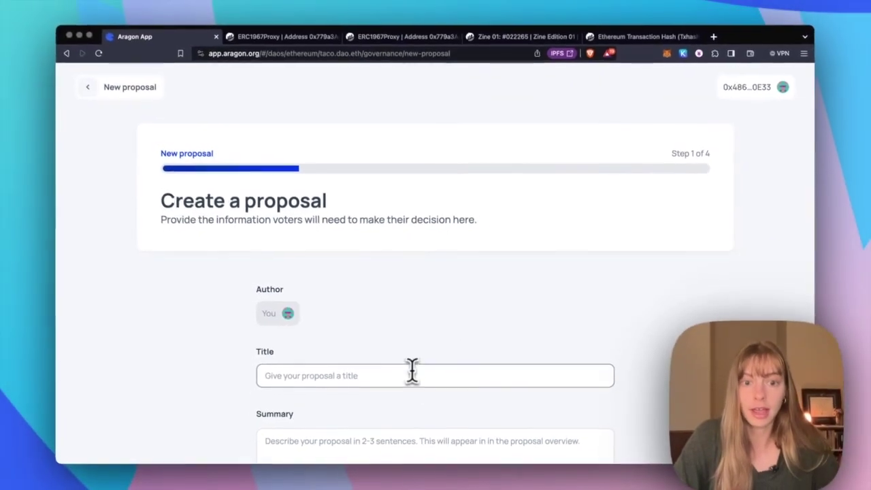
pyautogui.click(419, 380)
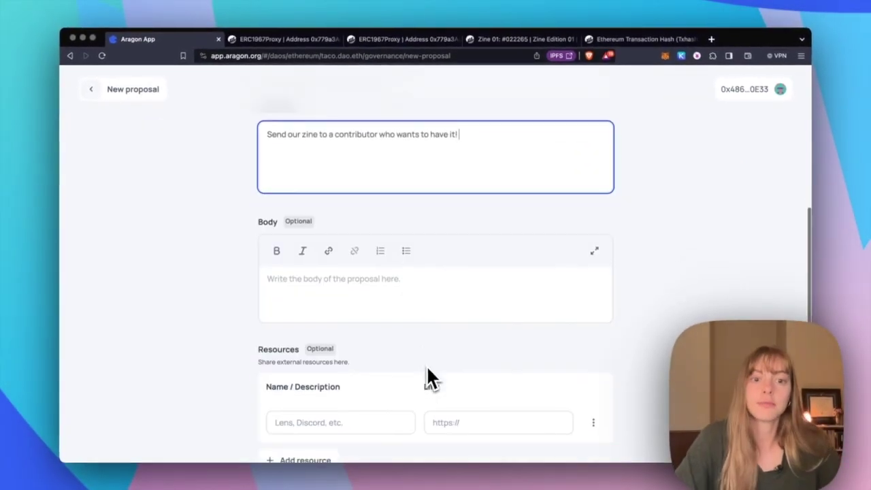
pyautogui.scroll(-2, 428, 371)
pyautogui.scroll(-2, 428, 378)
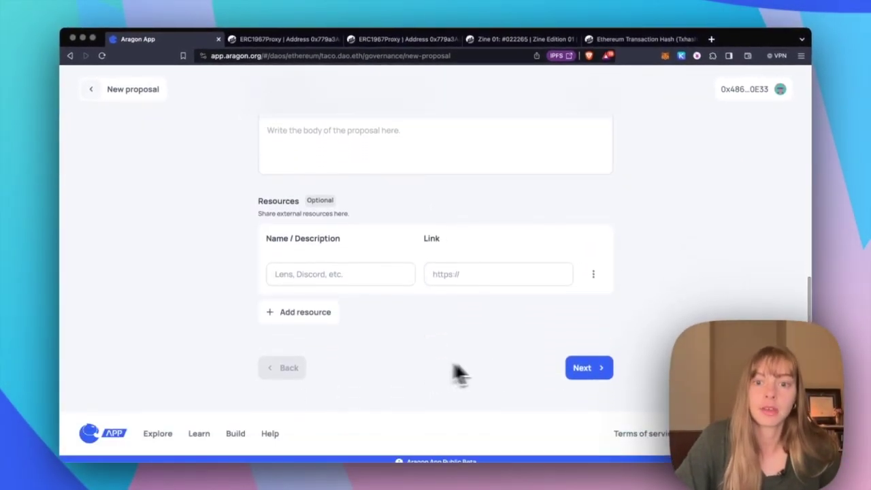
pyautogui.click(583, 371)
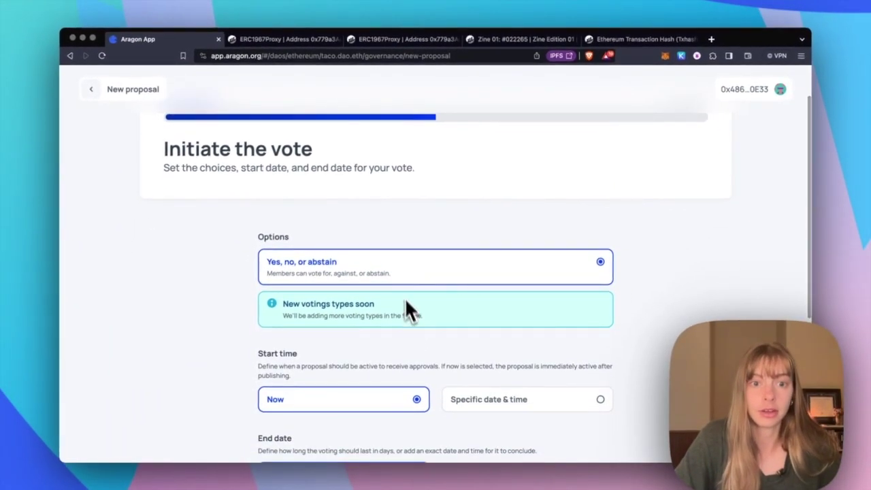
# - Keep yes/no/abstain voting, starting now and lasting one day
pyautogui.scroll(-2, 409, 314)
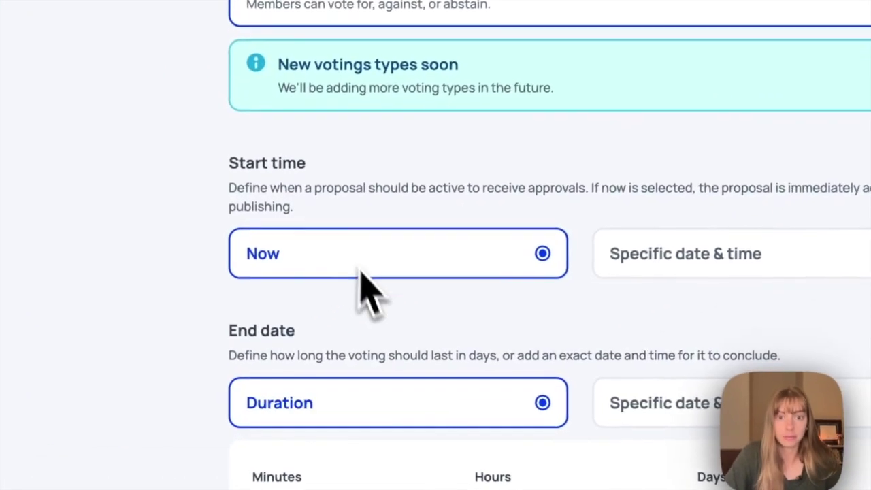
pyautogui.scroll(-2, 371, 273)
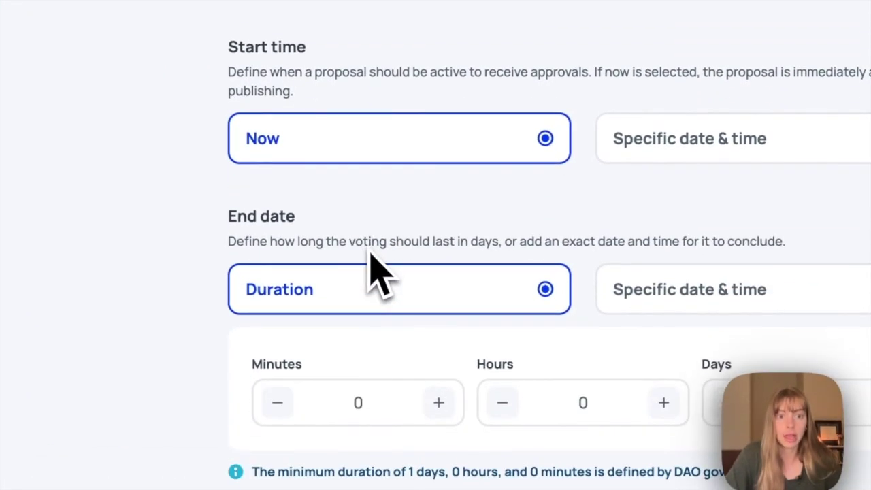
pyautogui.scroll(-1, 497, 276)
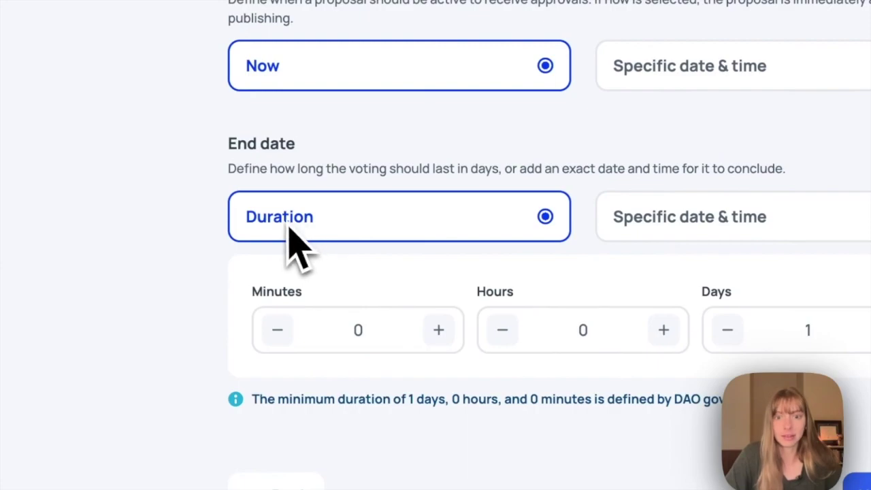
pyautogui.scroll(-1, 578, 245)
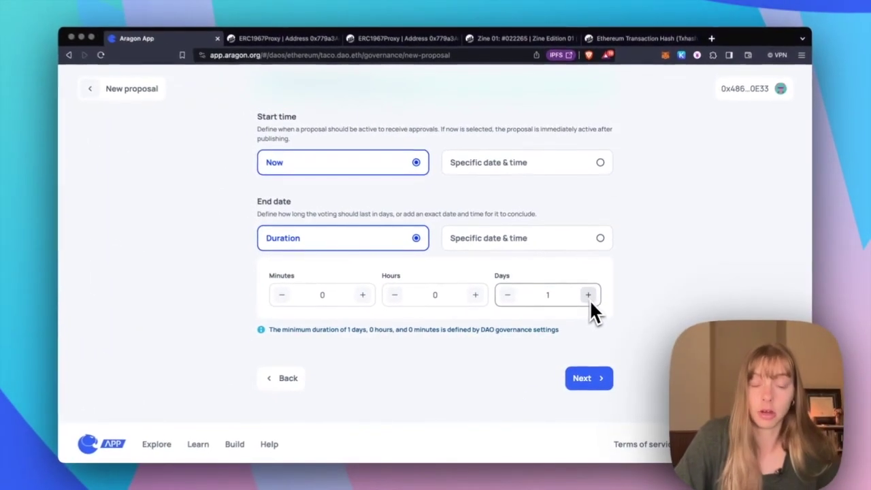
# - At the actions step, add a Smart contract composer action
pyautogui.click(591, 379)
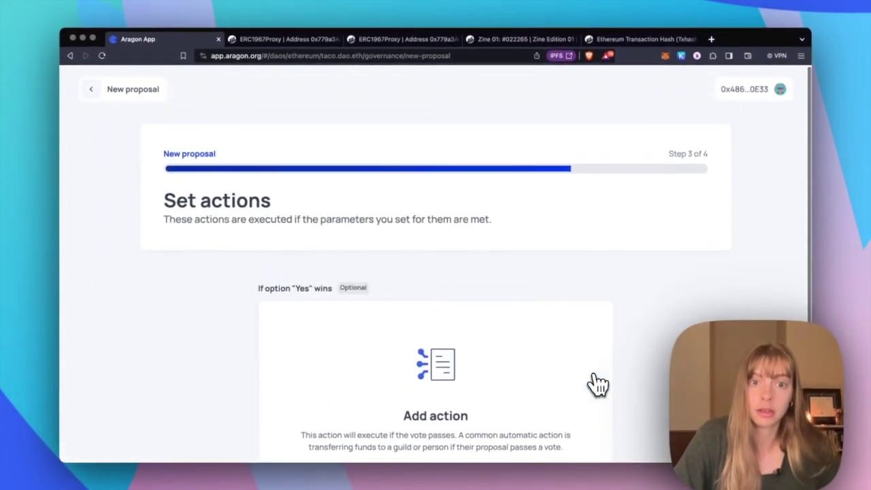
pyautogui.scroll(-3, 596, 381)
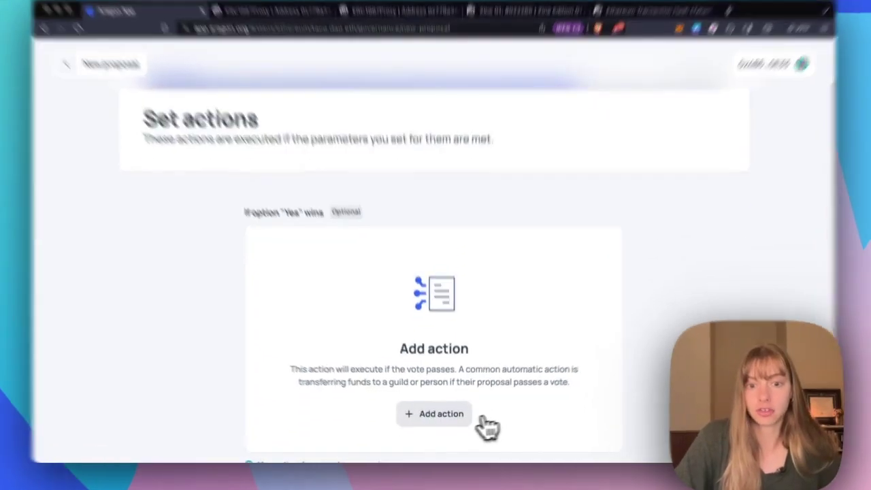
pyautogui.click(449, 416)
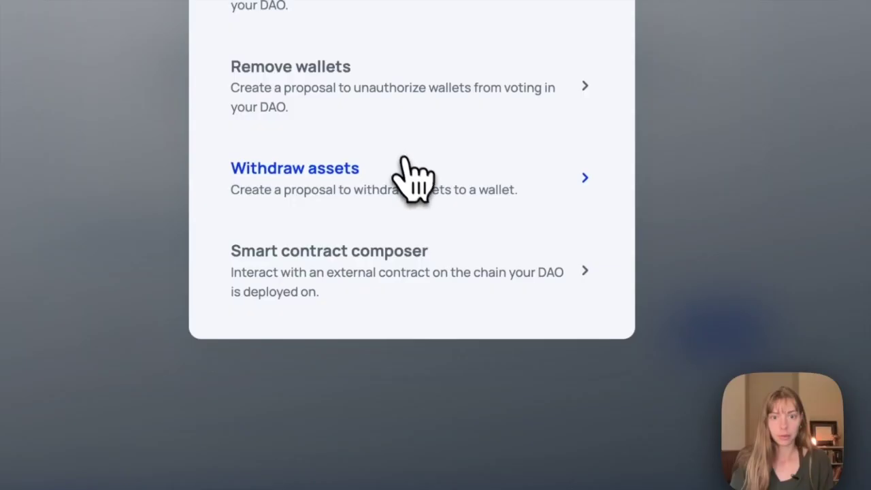
pyautogui.click(424, 308)
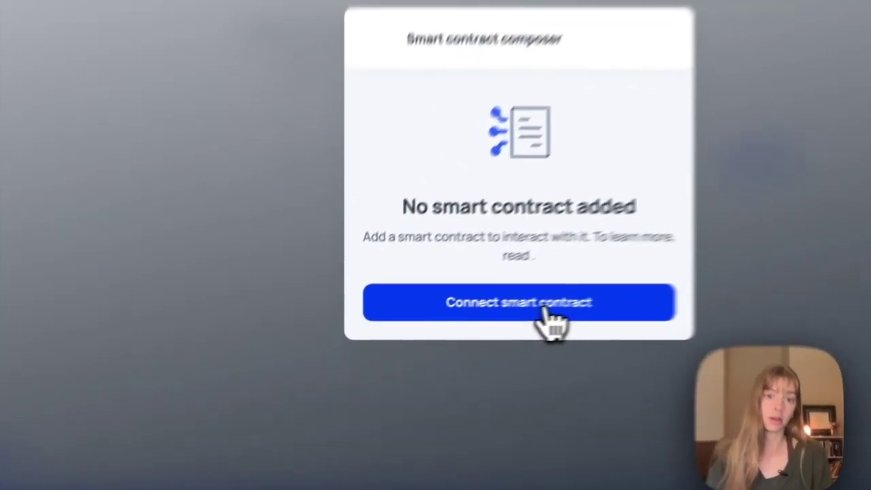
# - Connect the Zine NFT contract using its Etherscan address, validated as ERC721SeaDrop
pyautogui.click(455, 332)
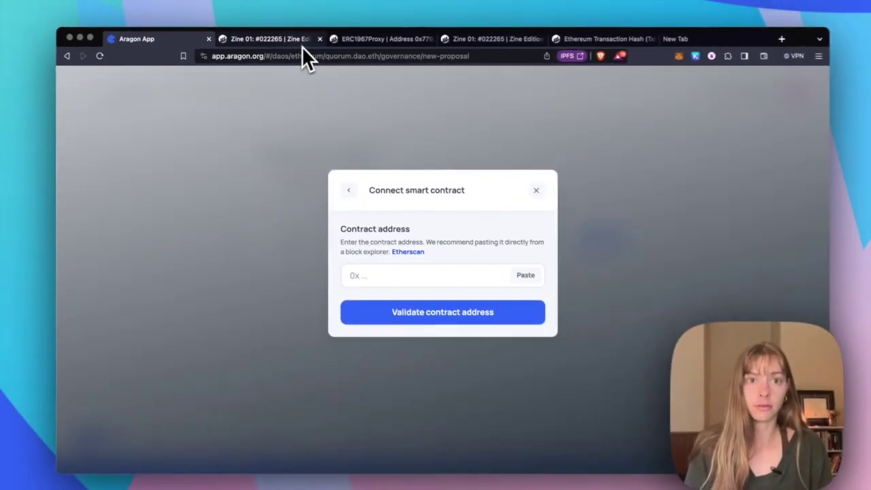
pyautogui.click(299, 42)
pyautogui.scroll(-3, 426, 198)
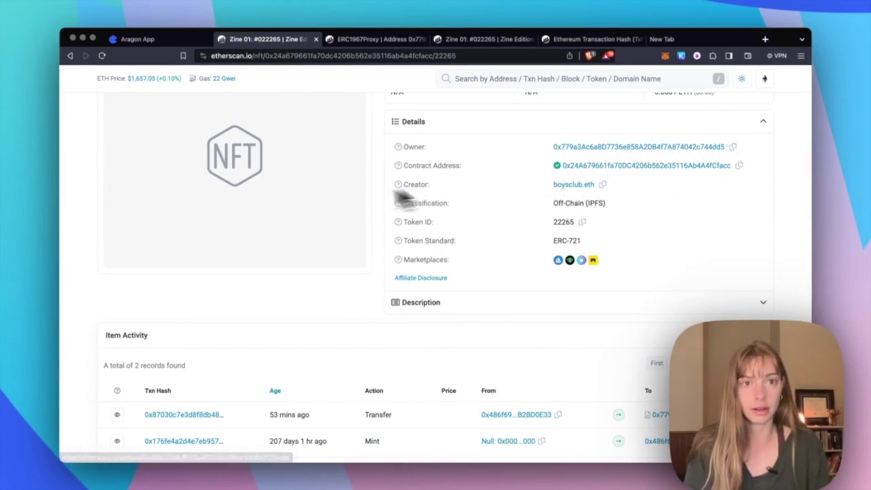
pyautogui.click(173, 41)
pyautogui.click(386, 269)
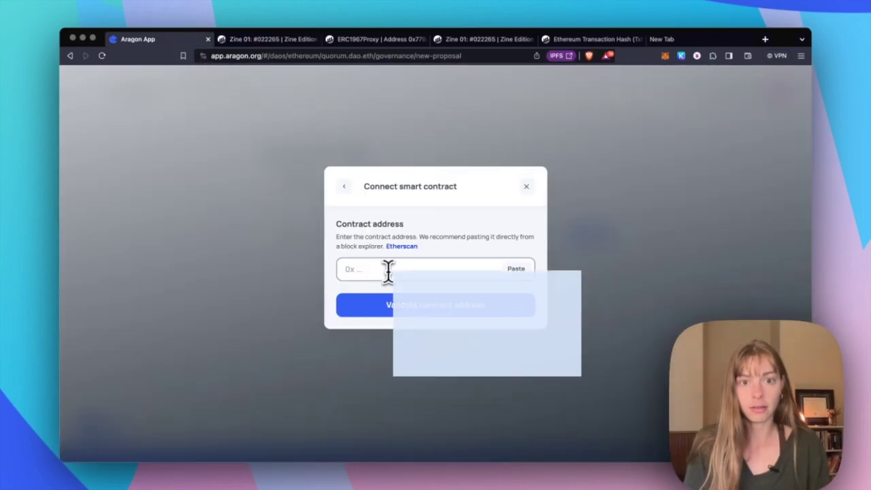
pyautogui.press('super+v')
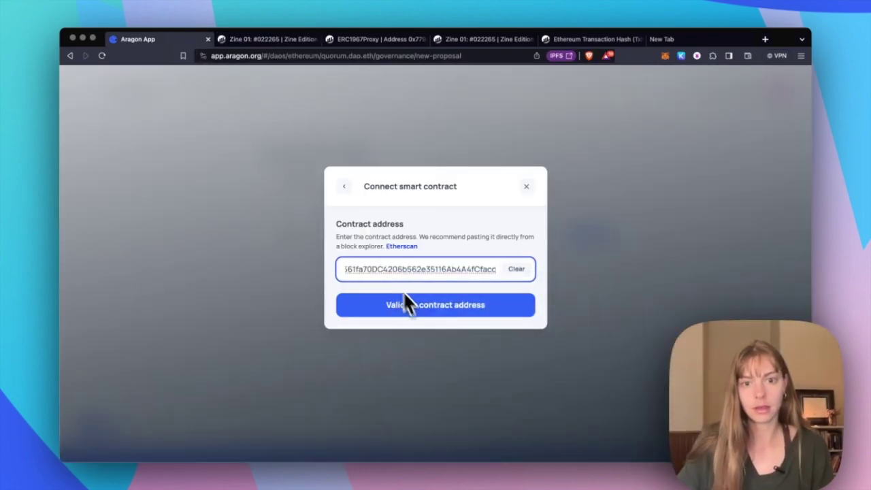
pyautogui.click(404, 304)
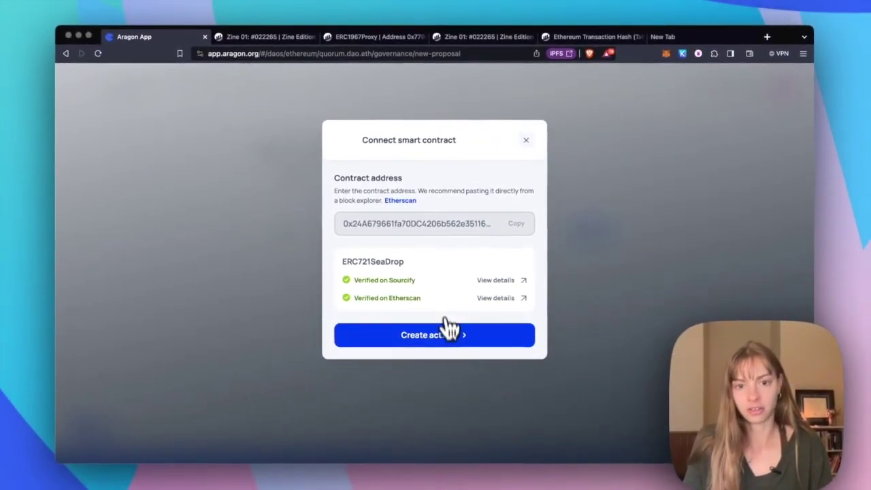
pyautogui.click(450, 335)
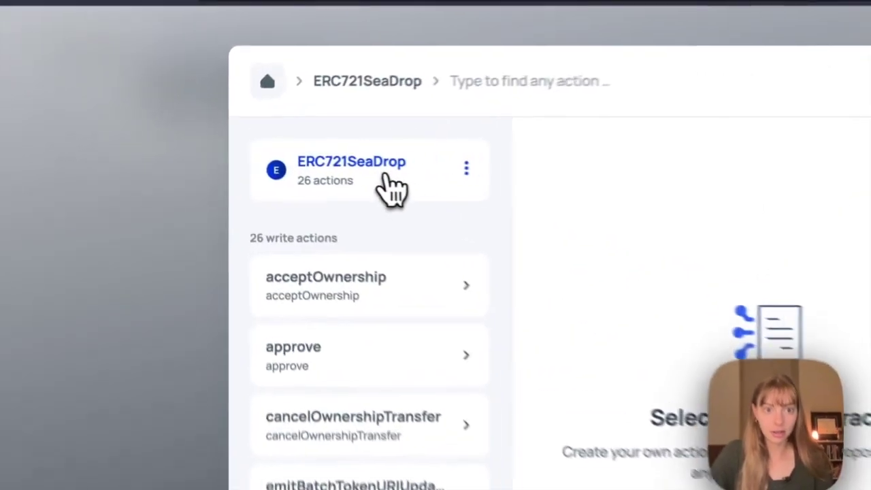
# - Scroll the ERC721SeaDrop write actions to the end and back up to transferFrom
pyautogui.scroll(-2, 467, 341)
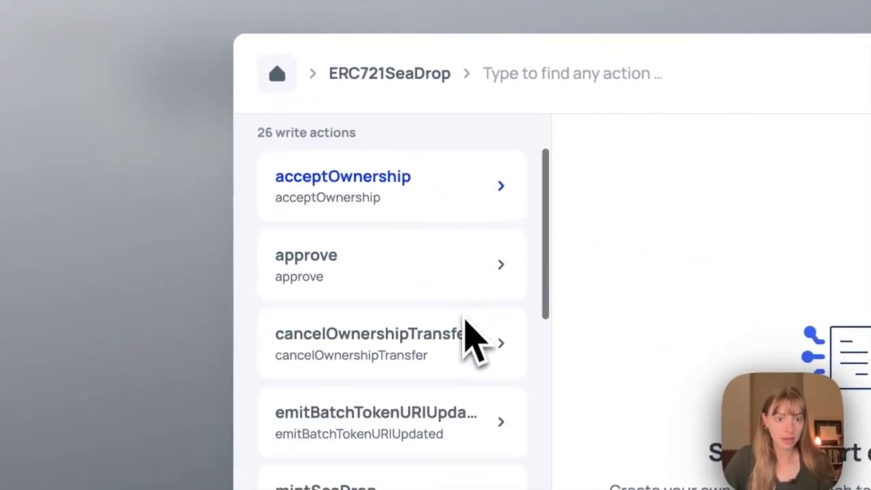
pyautogui.scroll(-4, 462, 337)
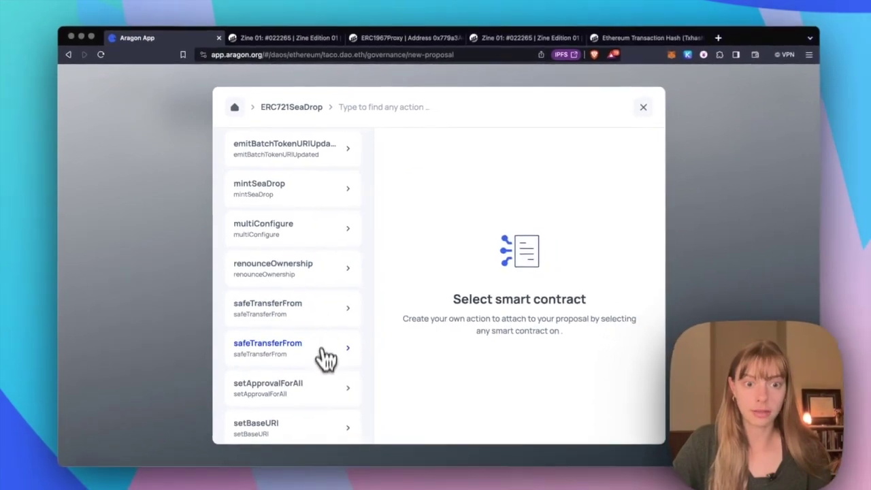
pyautogui.scroll(-3, 325, 359)
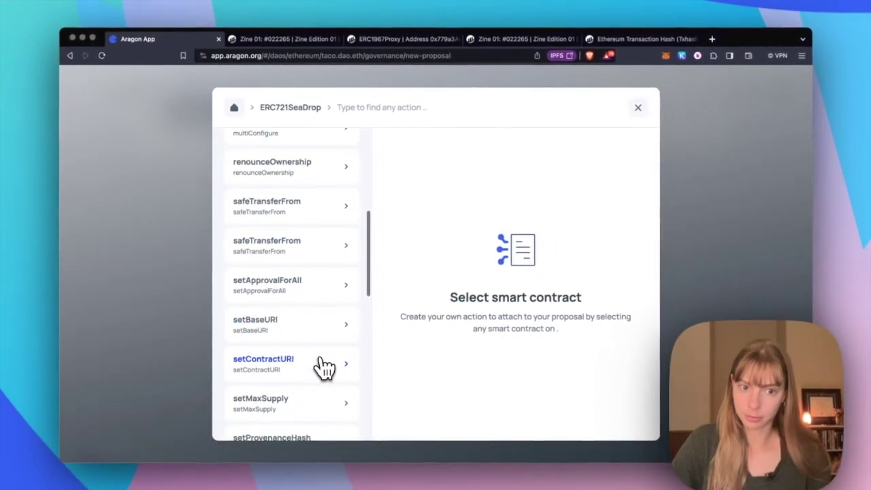
pyautogui.scroll(-2, 320, 361)
pyautogui.scroll(-1, 320, 361)
pyautogui.scroll(-1, 324, 366)
pyautogui.scroll(-2, 325, 366)
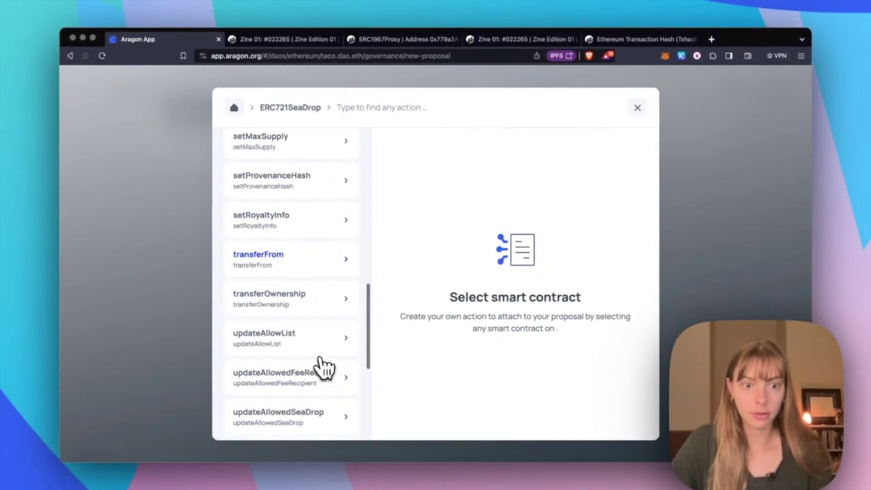
pyautogui.scroll(-1, 324, 366)
pyautogui.scroll(-3, 324, 366)
pyautogui.scroll(-1, 324, 366)
pyautogui.scroll(-1, 324, 367)
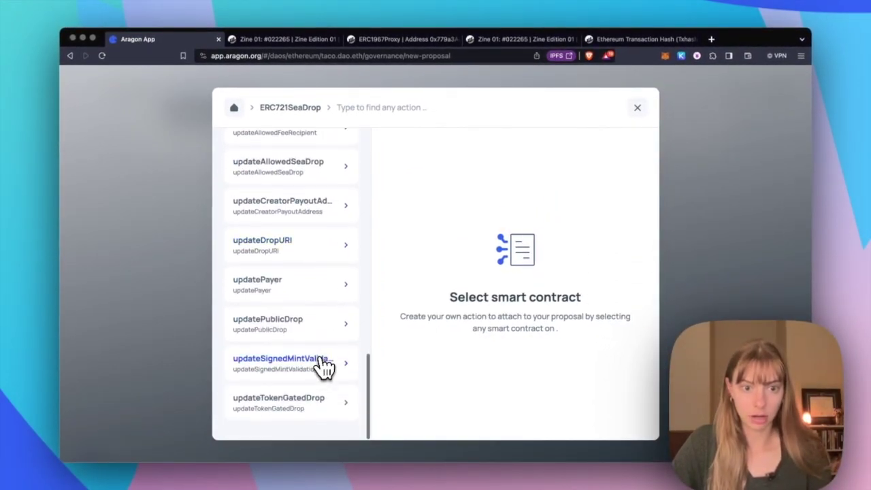
pyautogui.scroll(3, 321, 367)
pyautogui.scroll(1, 323, 366)
pyautogui.scroll(3, 324, 366)
pyautogui.scroll(1, 324, 367)
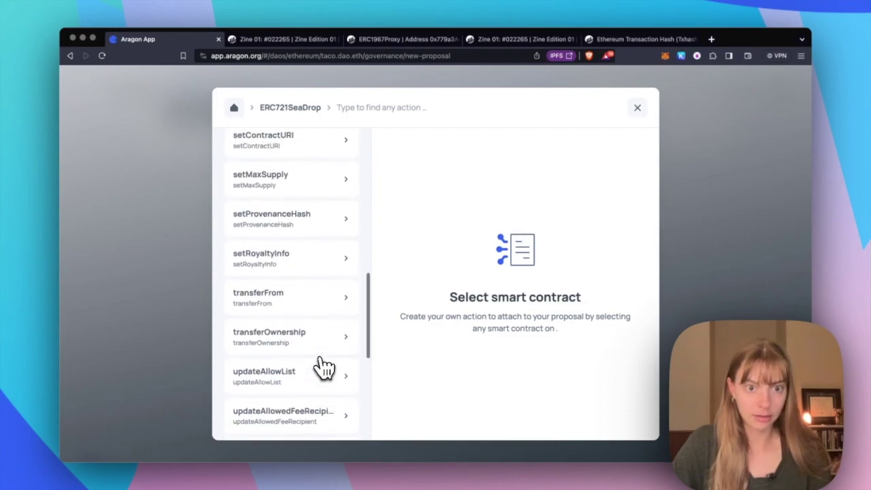
pyautogui.scroll(1, 324, 366)
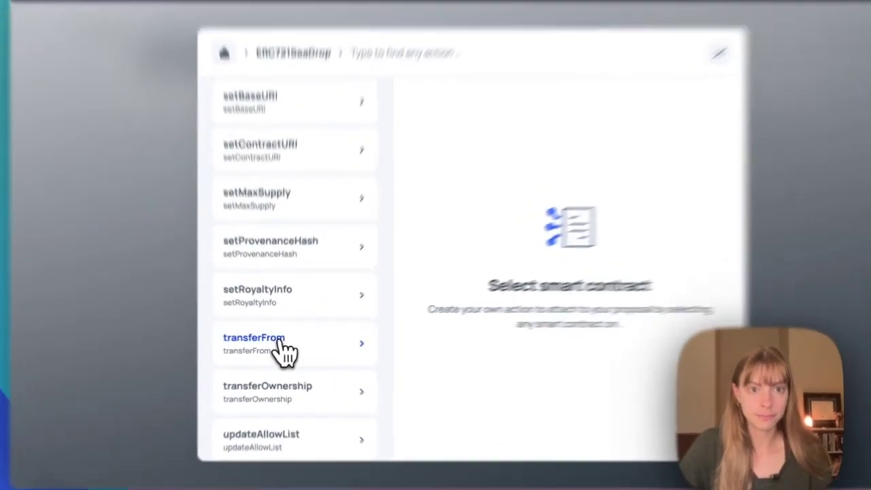
# - Add a transferFrom action sending token 22265 from the treasury to the contributor's address
pyautogui.click(282, 349)
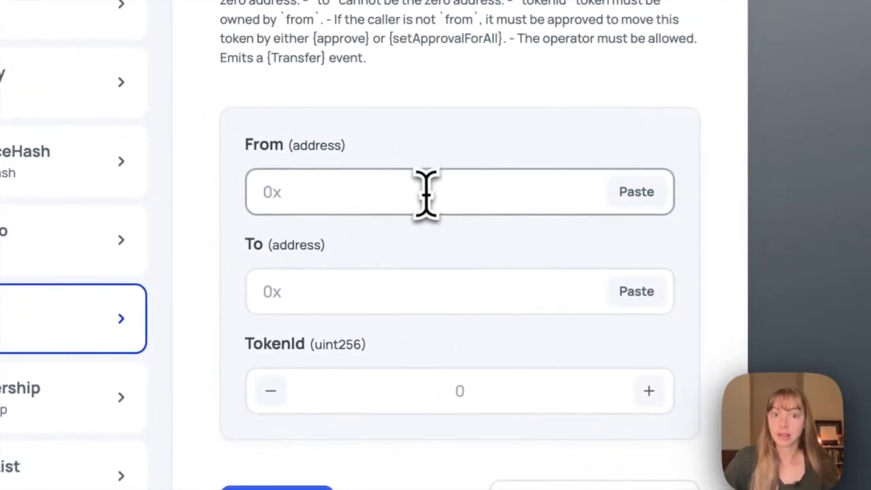
pyautogui.click(426, 194)
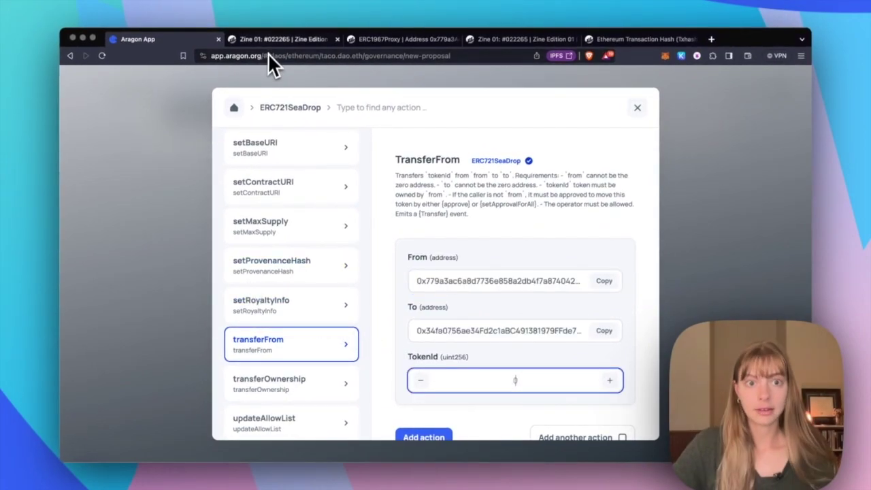
pyautogui.click(268, 43)
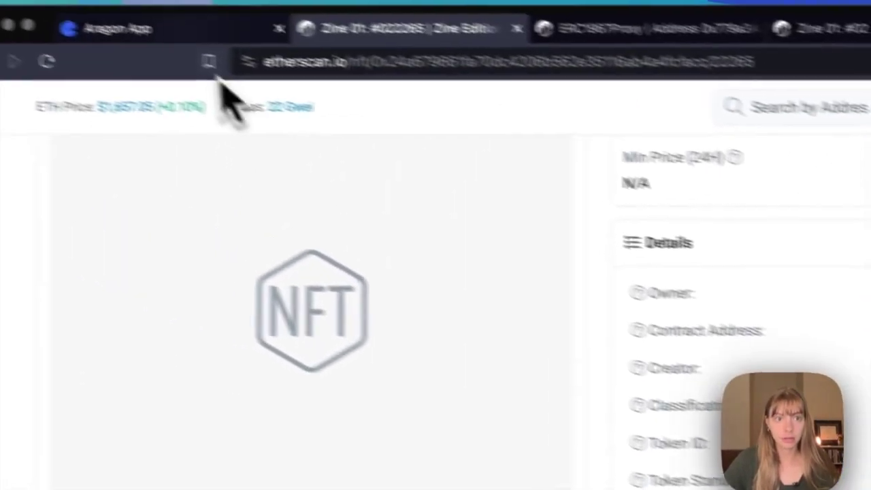
pyautogui.click(177, 41)
pyautogui.click(509, 311)
pyautogui.write('22265')
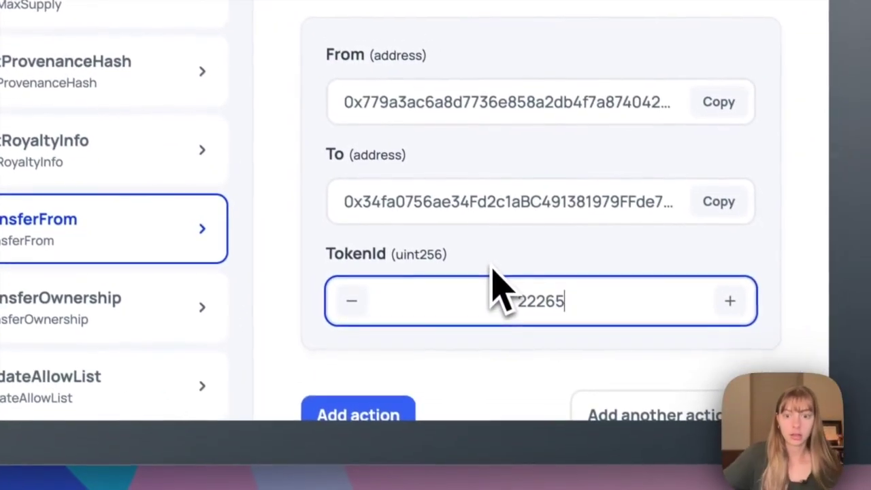
pyautogui.click(390, 354)
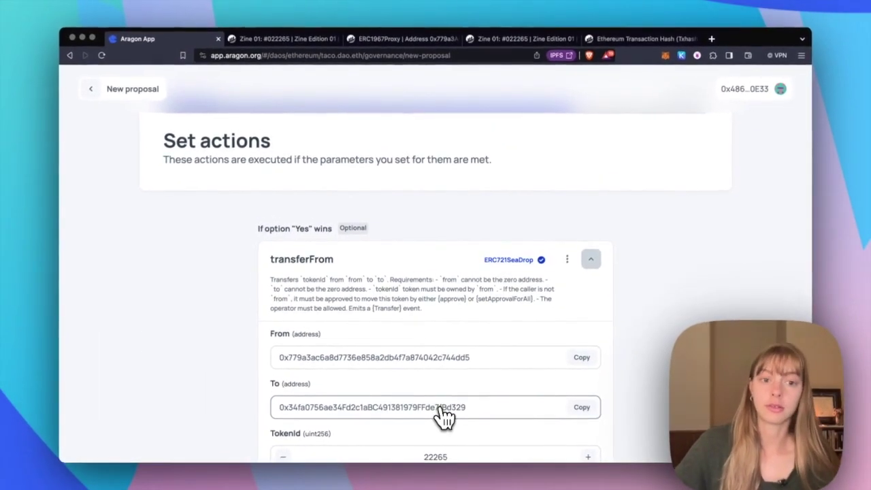
# - Review the finished Zine transfer proposal and publish it, showing the ~0.0071 ETH gas estimate
pyautogui.scroll(-3, 444, 417)
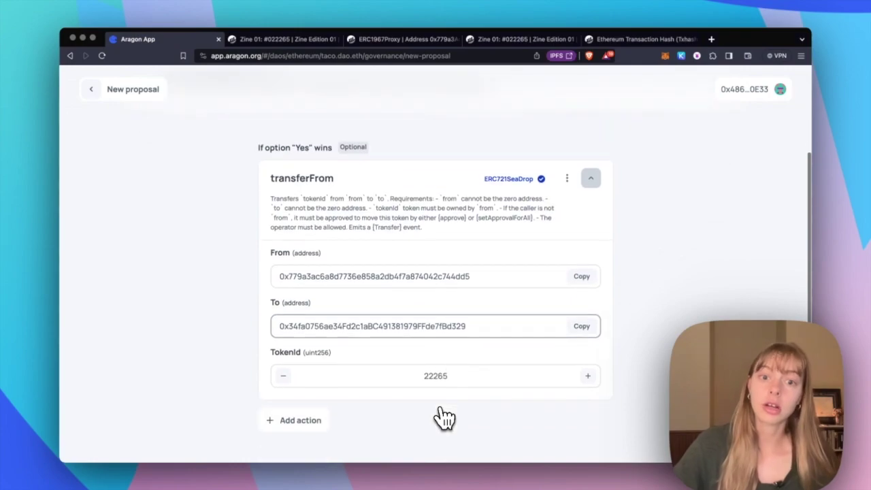
pyautogui.scroll(-4, 444, 417)
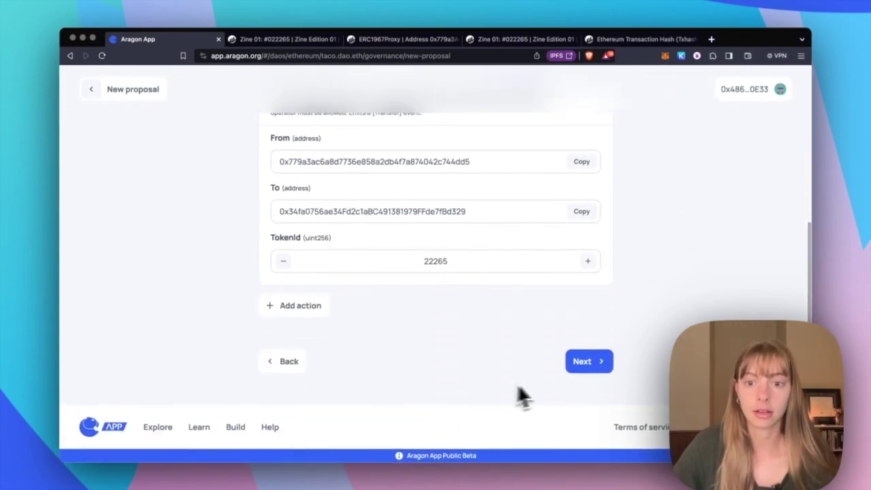
pyautogui.click(579, 368)
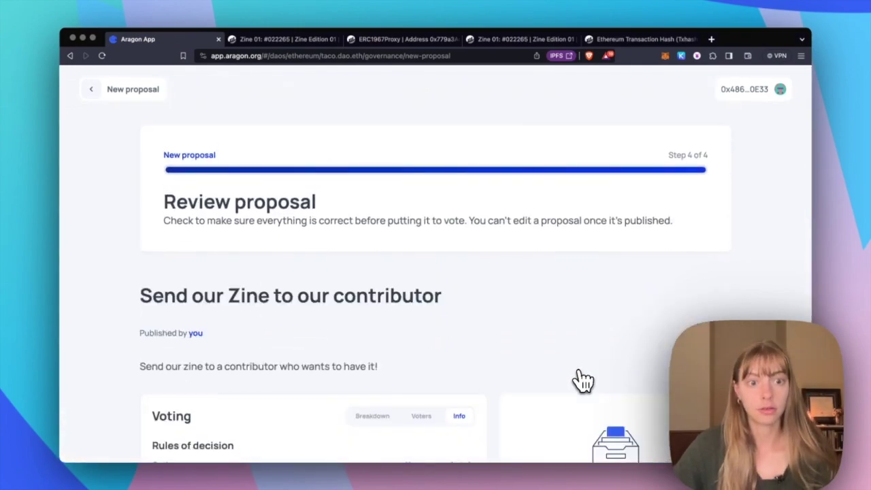
pyautogui.scroll(-1, 580, 381)
pyautogui.scroll(-2, 580, 381)
pyautogui.scroll(-2, 580, 381)
pyautogui.scroll(-1, 580, 381)
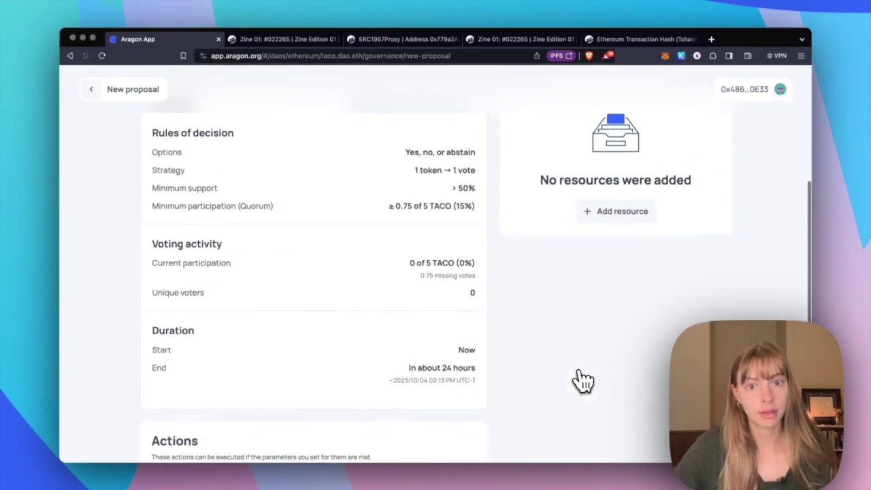
pyautogui.scroll(-1, 578, 367)
pyautogui.scroll(-3, 577, 351)
pyautogui.scroll(-3, 577, 348)
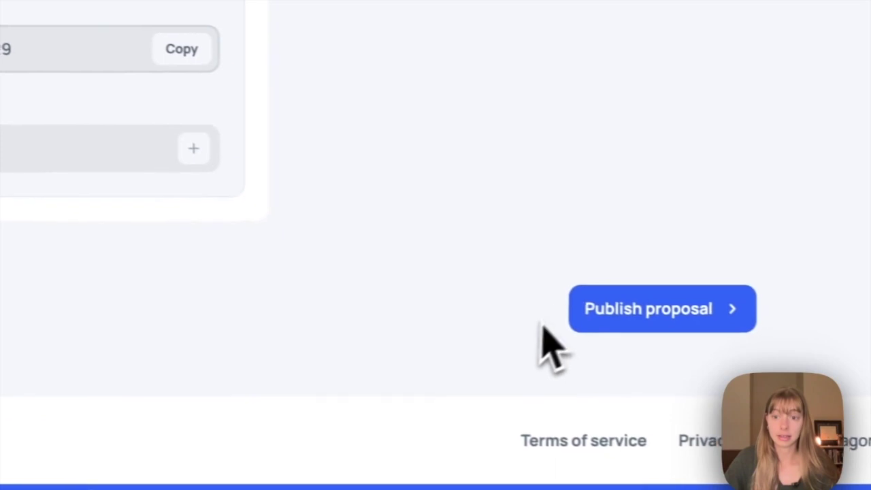
pyautogui.click(602, 312)
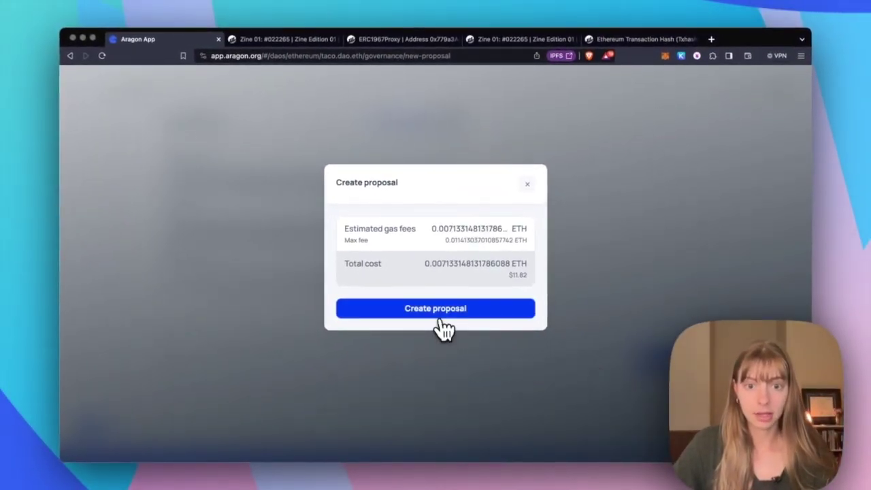
# - Create the 'Send our Zine to our contributor' proposal, accepting the gas fee
pyautogui.click(485, 303)
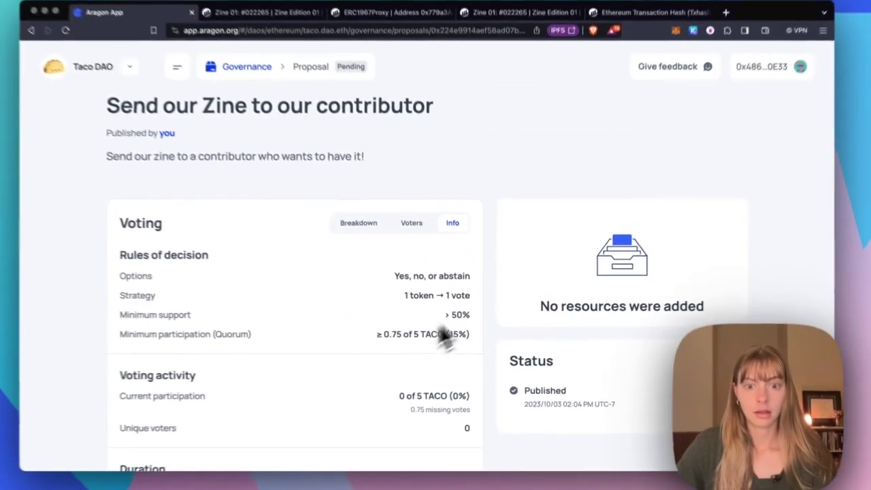
pyautogui.scroll(-5, 422, 348)
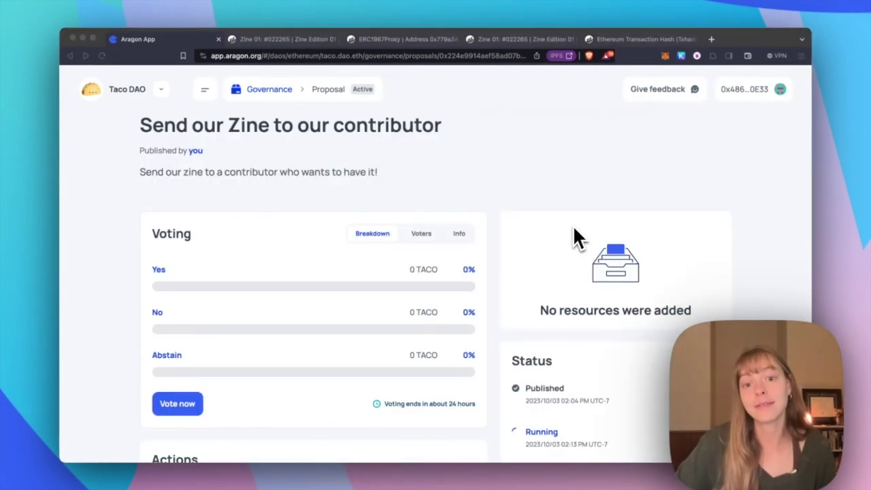
pyautogui.scroll(-2, 574, 238)
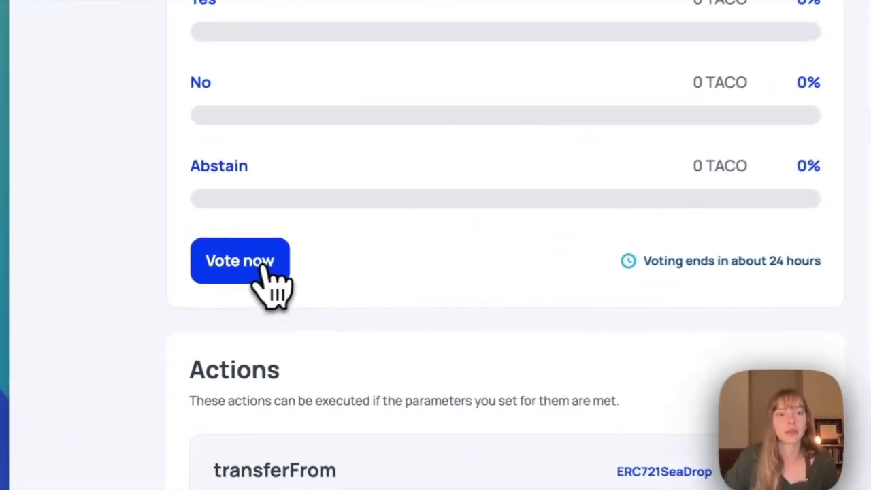
# - Vote Yes on the proposal with all 5 TACO and confirm the transaction
pyautogui.click(188, 338)
pyautogui.scroll(-3, 264, 279)
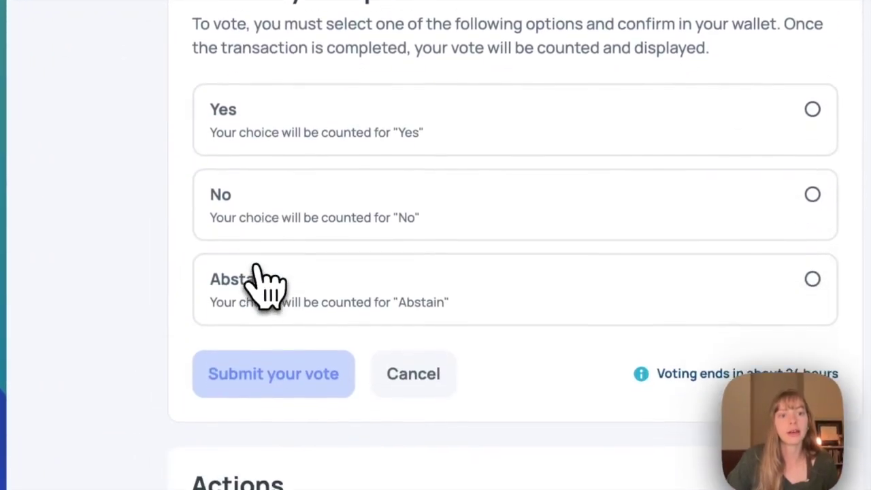
pyautogui.click(285, 122)
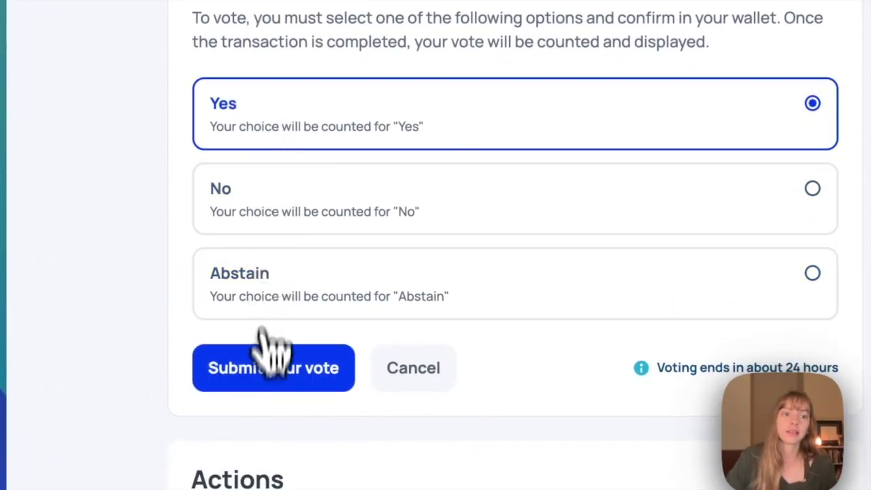
pyautogui.click(272, 392)
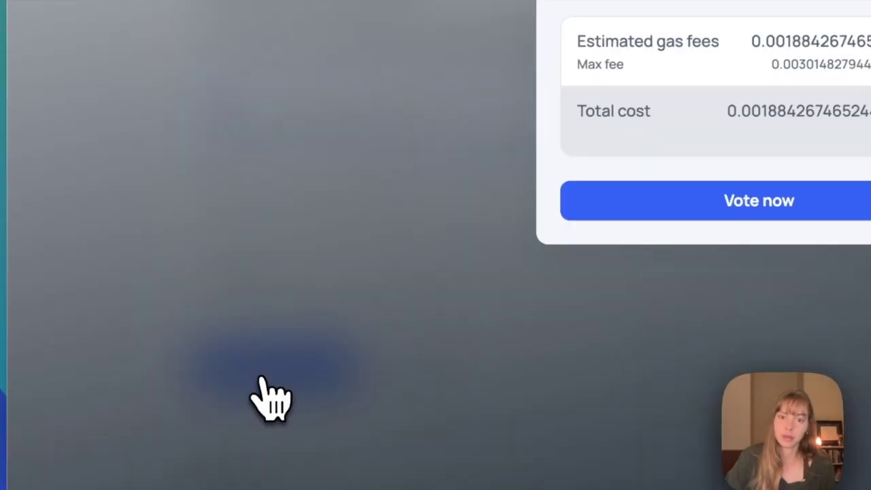
pyautogui.click(599, 204)
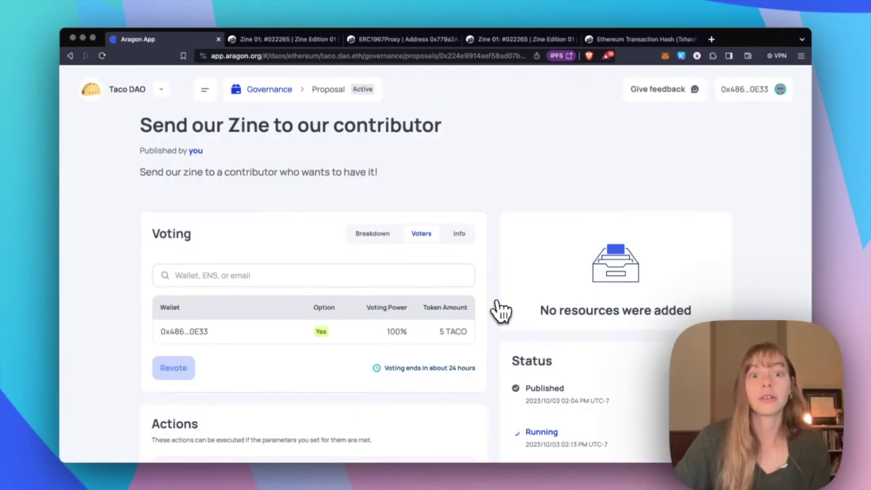
# - Scroll the 'Send our Zine to our contributor' proposal to its Actions section and execution status
pyautogui.scroll(-3, 497, 309)
pyautogui.scroll(-1, 495, 310)
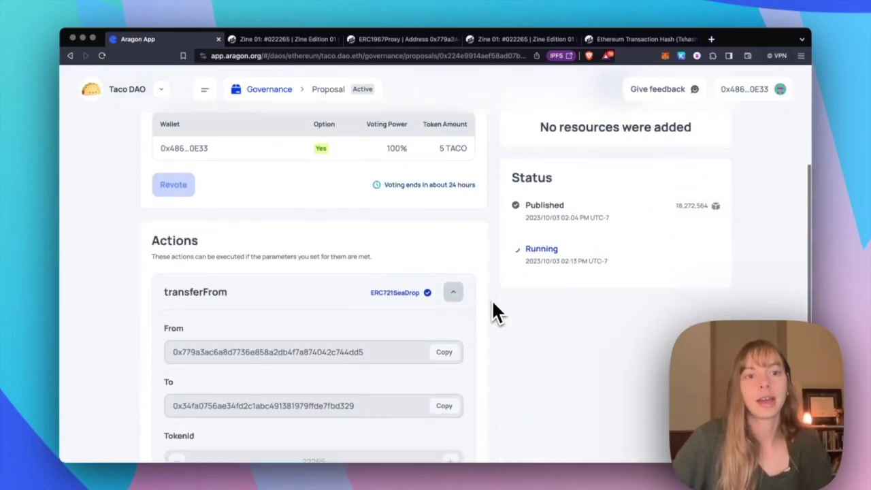
pyautogui.scroll(-2, 494, 309)
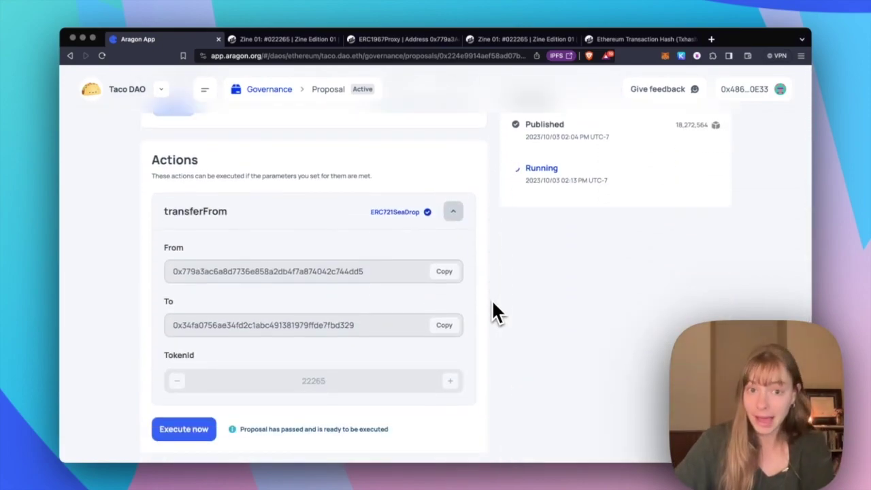
pyautogui.scroll(-1, 494, 311)
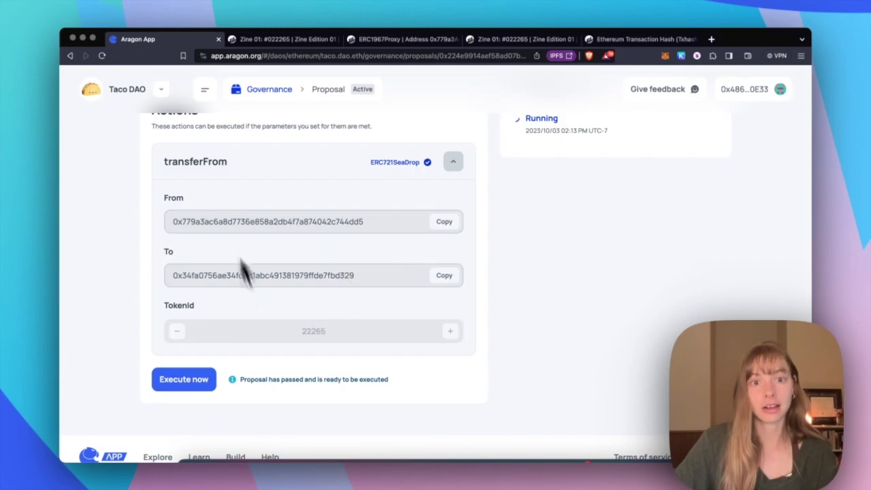
pyautogui.scroll(1, 270, 252)
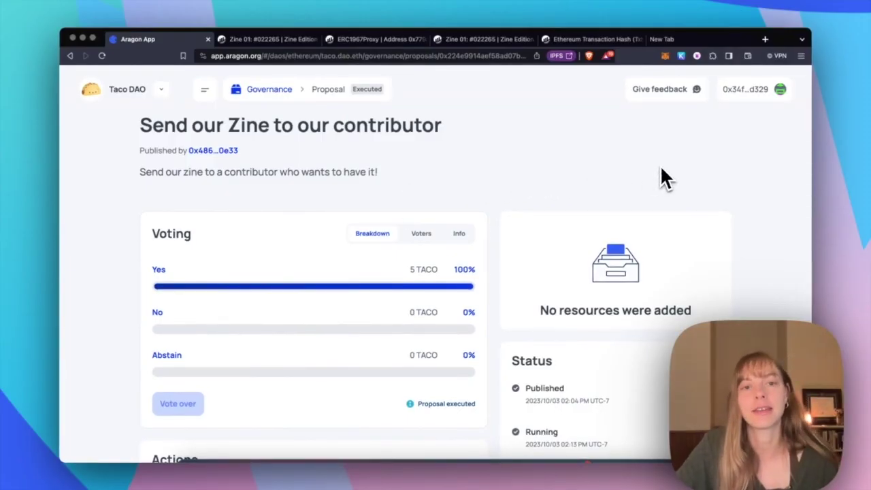
# - Open the taco.dao.eth treasury address on Etherscan from the Dashboard's Deposit funds details
pyautogui.click(204, 90)
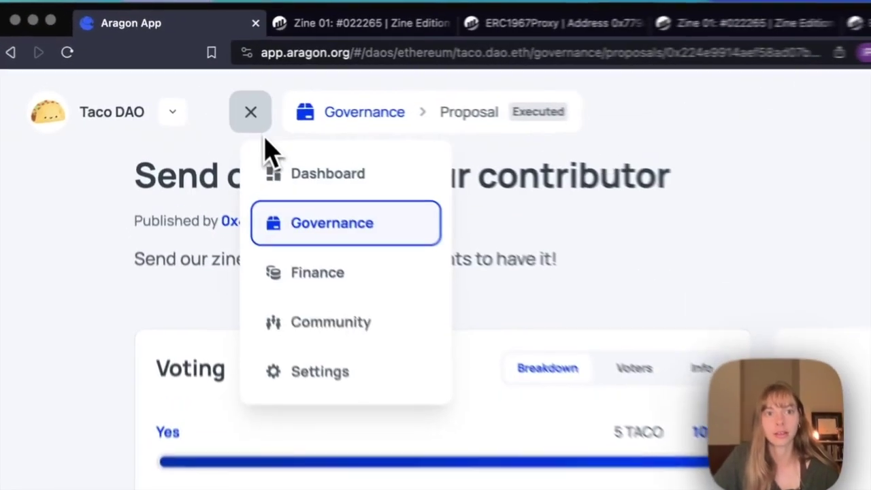
pyautogui.click(313, 195)
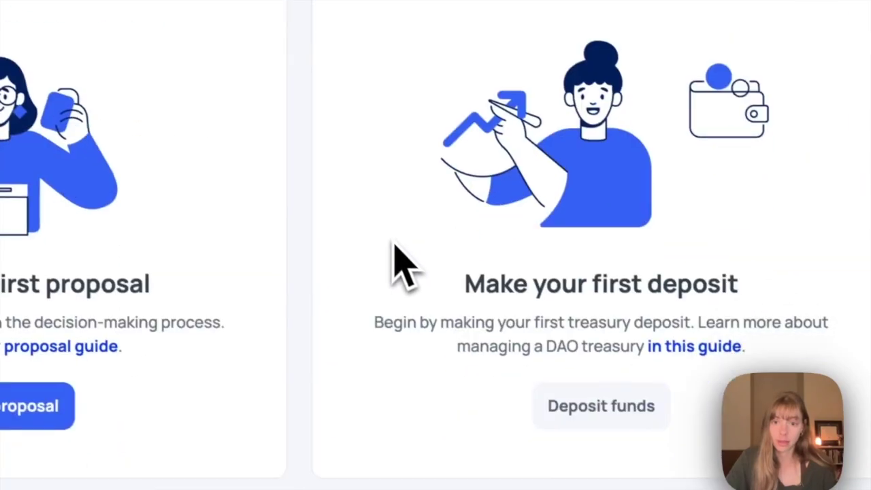
pyautogui.click(630, 362)
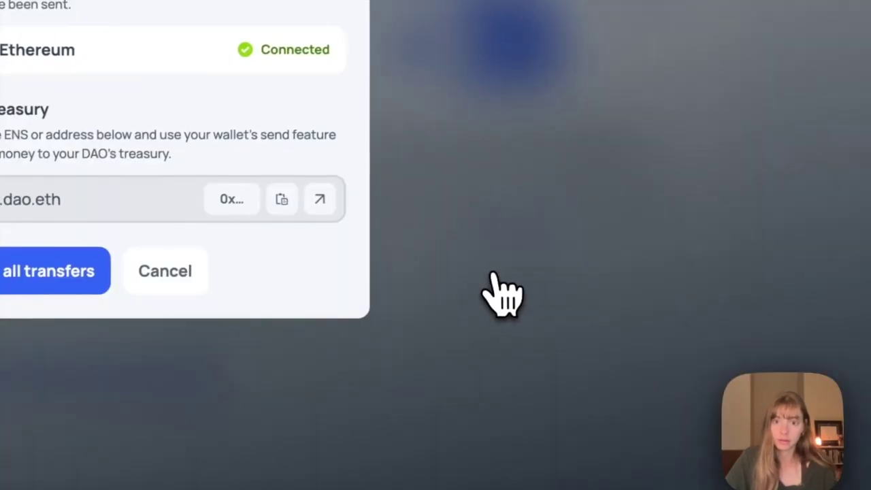
pyautogui.click(320, 200)
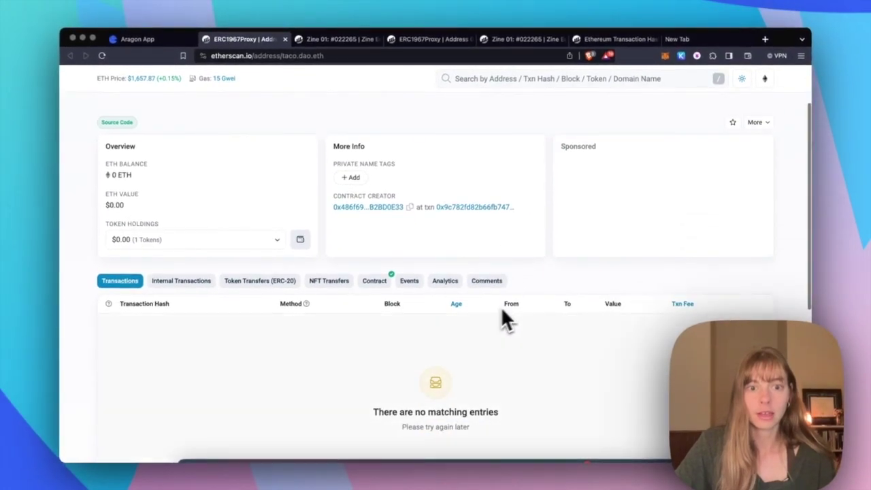
# - List the treasury's NFT transfers and check the outgoing Zine Edition 01#22265 row
pyautogui.click(349, 291)
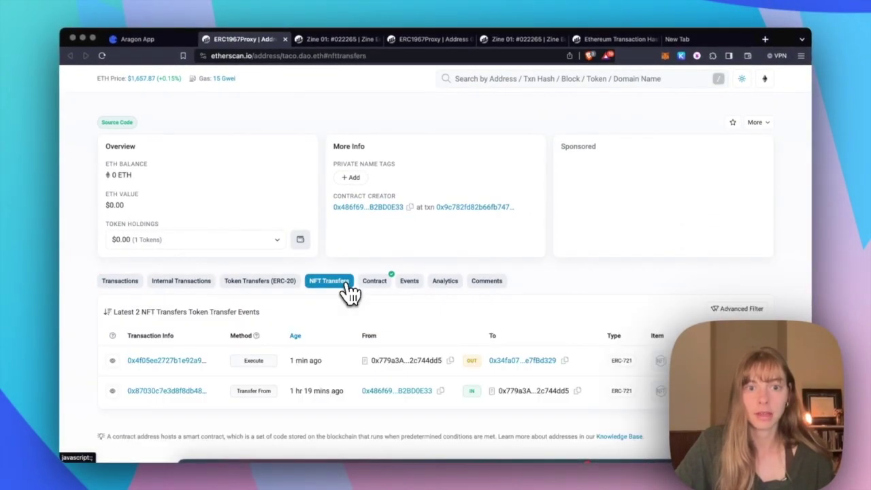
pyautogui.scroll(-3, 348, 291)
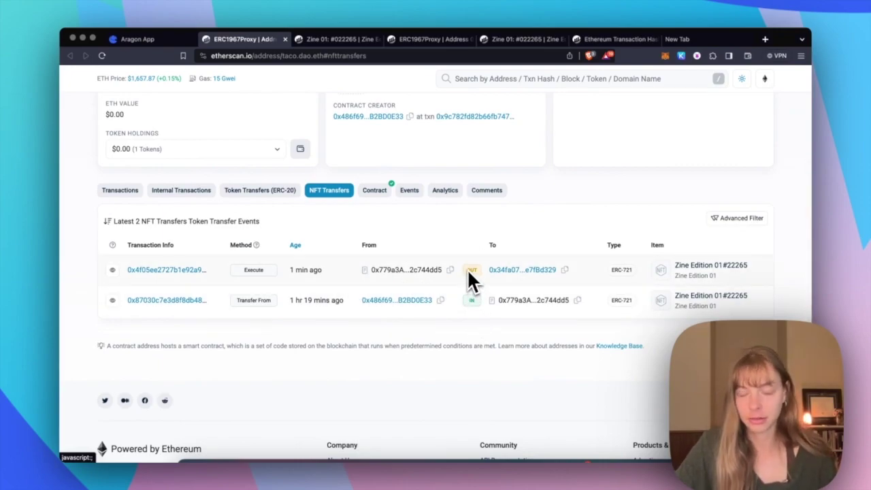
pyautogui.scroll(1, 469, 271)
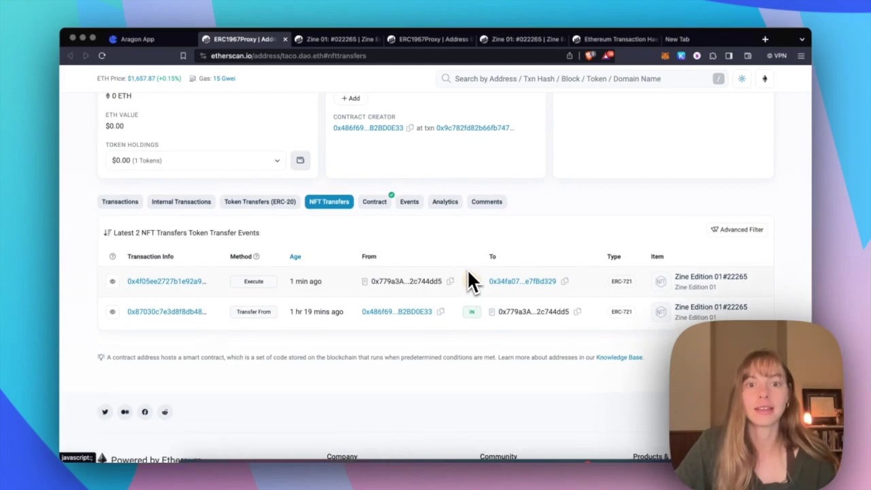
pyautogui.scroll(5, 469, 281)
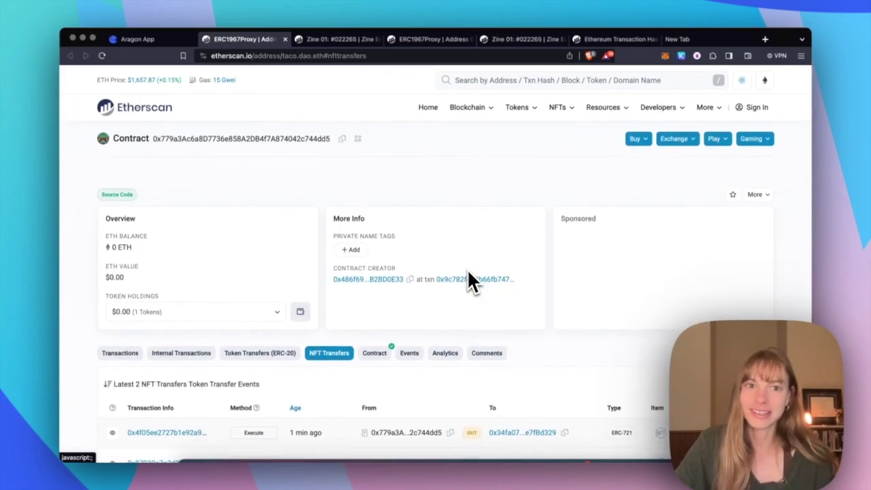